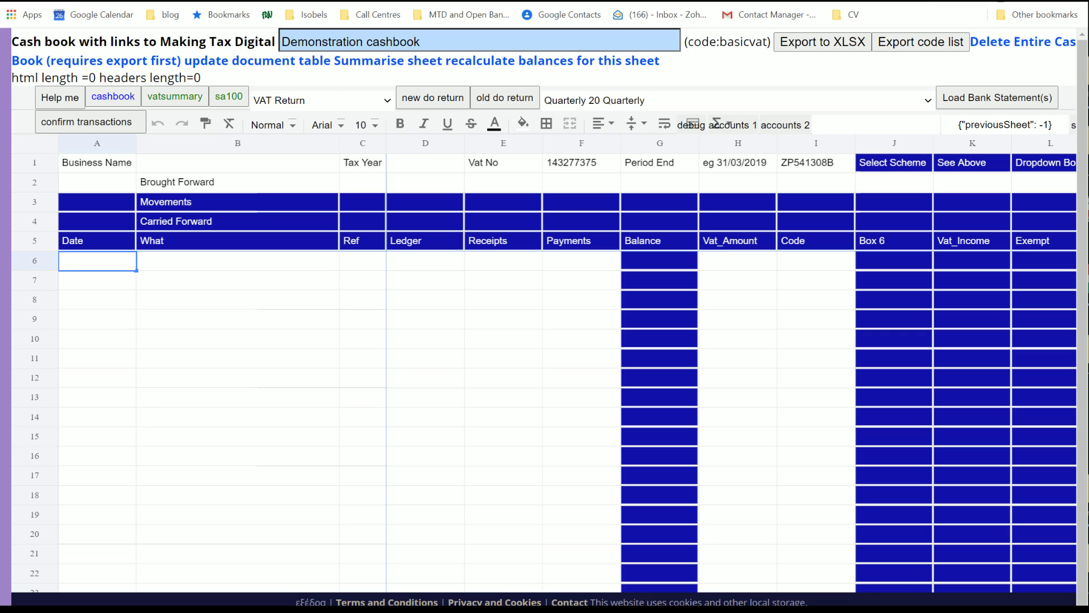
left_click(373, 103)
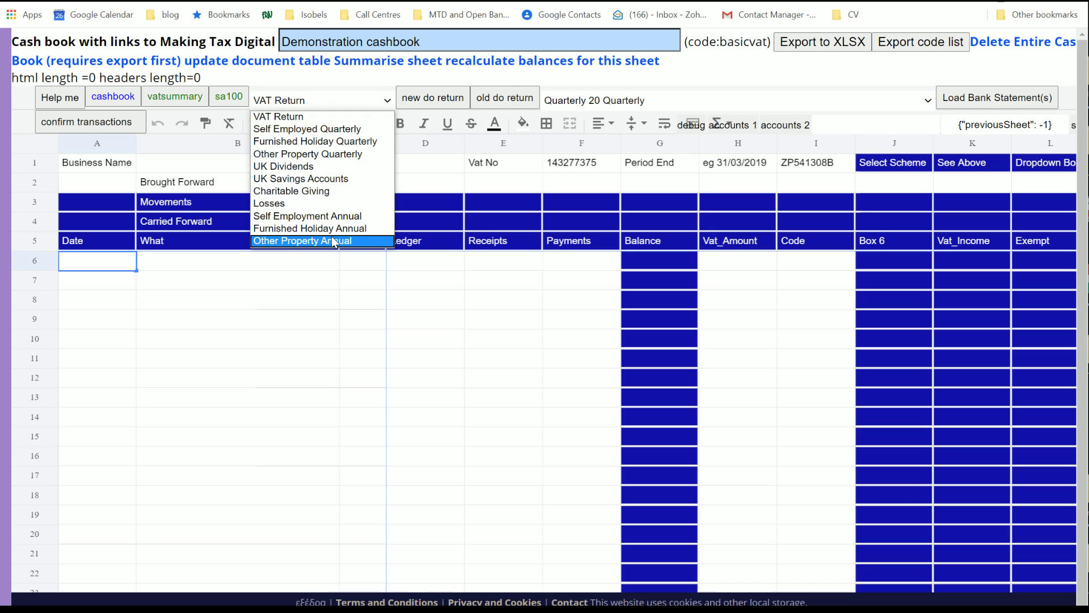
left_click(308, 339)
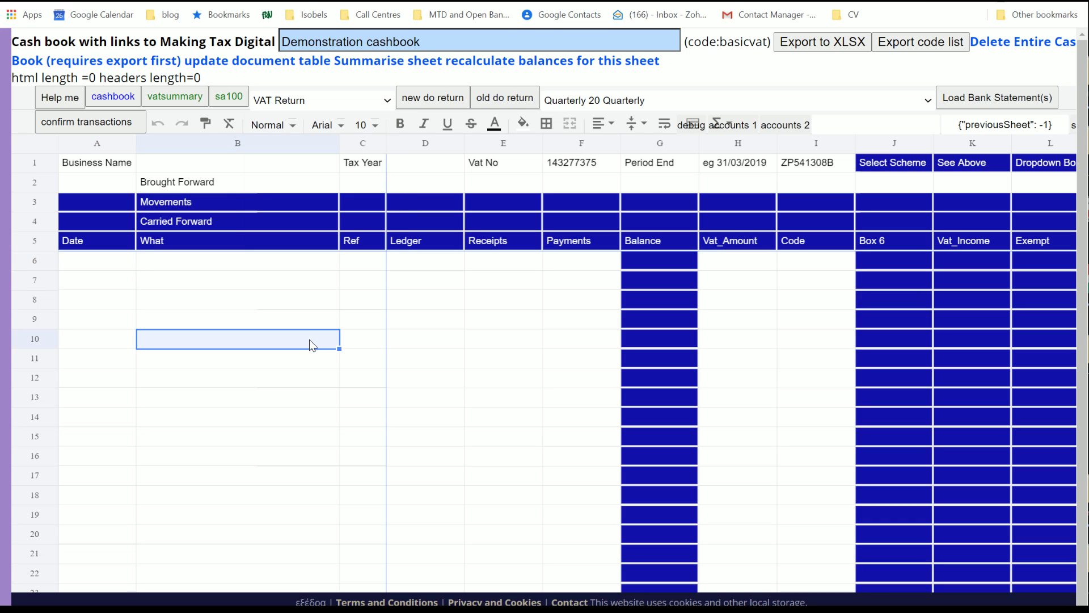
left_click(250, 263)
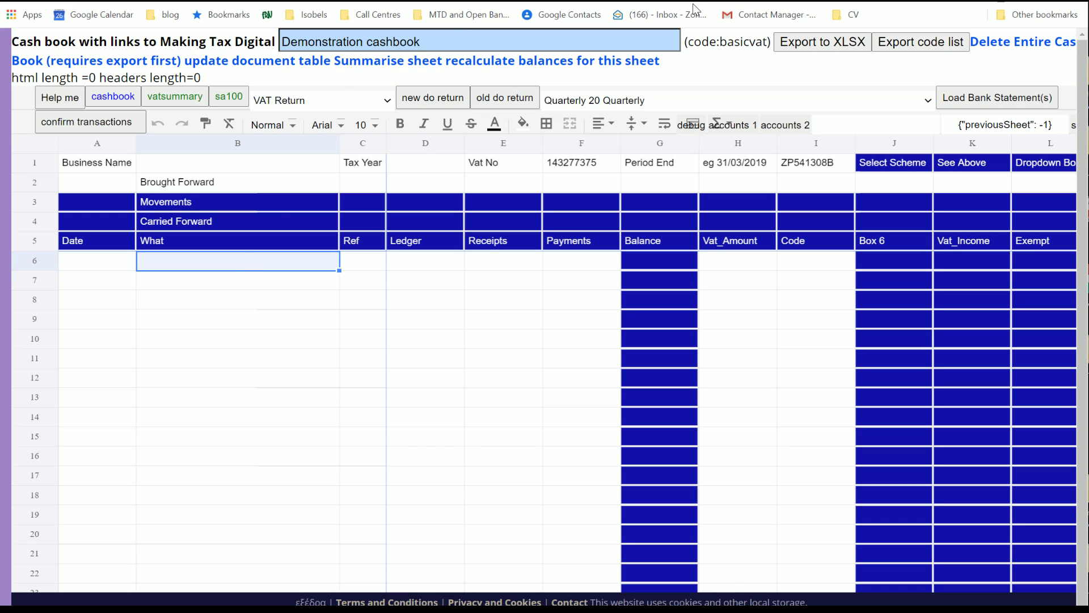
- Choose the May 2020 bank statement downloads of Revolut Ltd, Monzo Bank Limited and APS Financial Ltd for loading
left_click(977, 105)
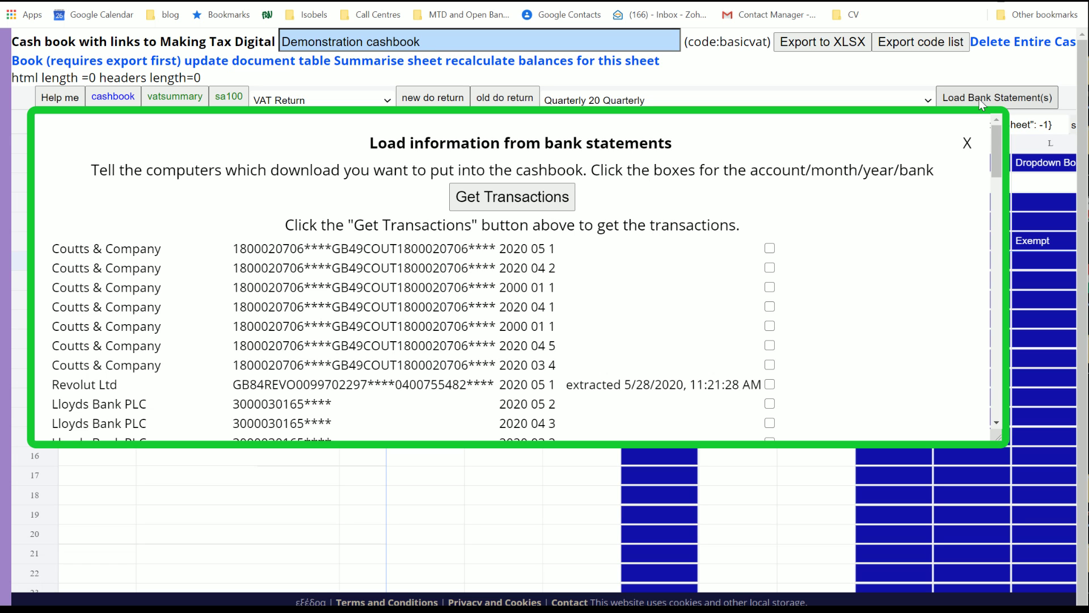
mouse_move(1000, 132)
left_mouse_down()
mouse_move(995, 220)
mouse_move(993, 147)
left_mouse_up()
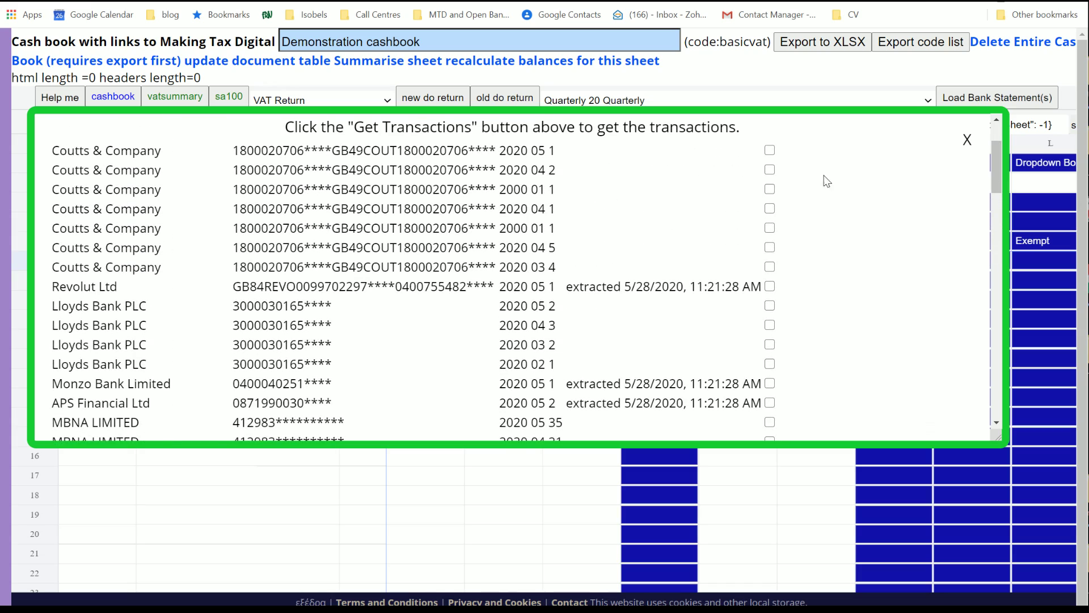
left_click(770, 286)
left_click_drag(996, 147, 995, 168)
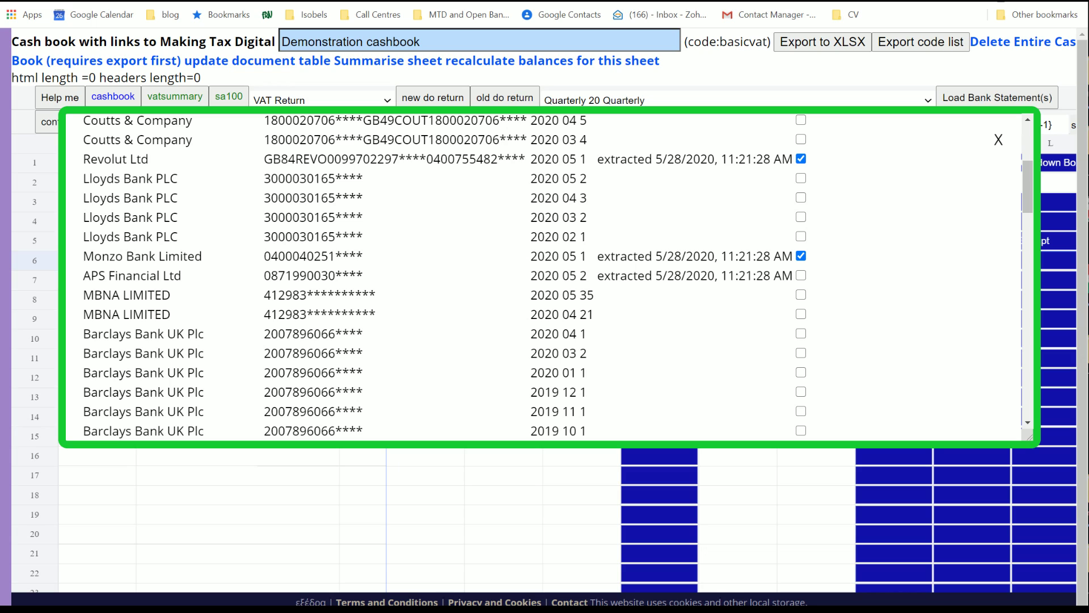
left_click(801, 275)
- Get the transactions of the chosen bank statements and put them into the cashbook
left_click_drag(1029, 183, 1025, 147)
left_click(544, 196)
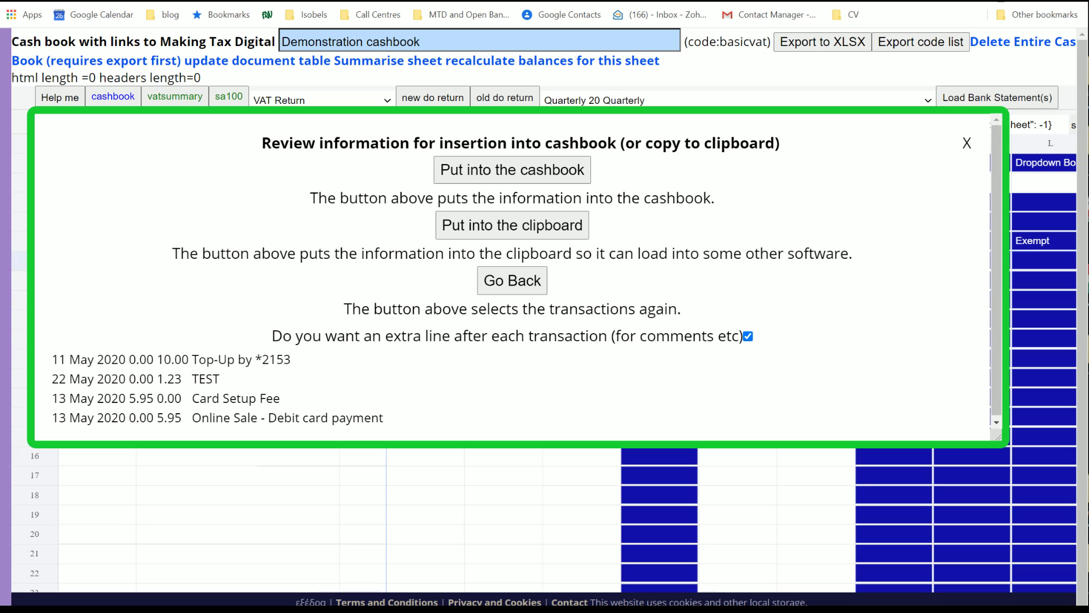
left_click(509, 173)
left_click(276, 548)
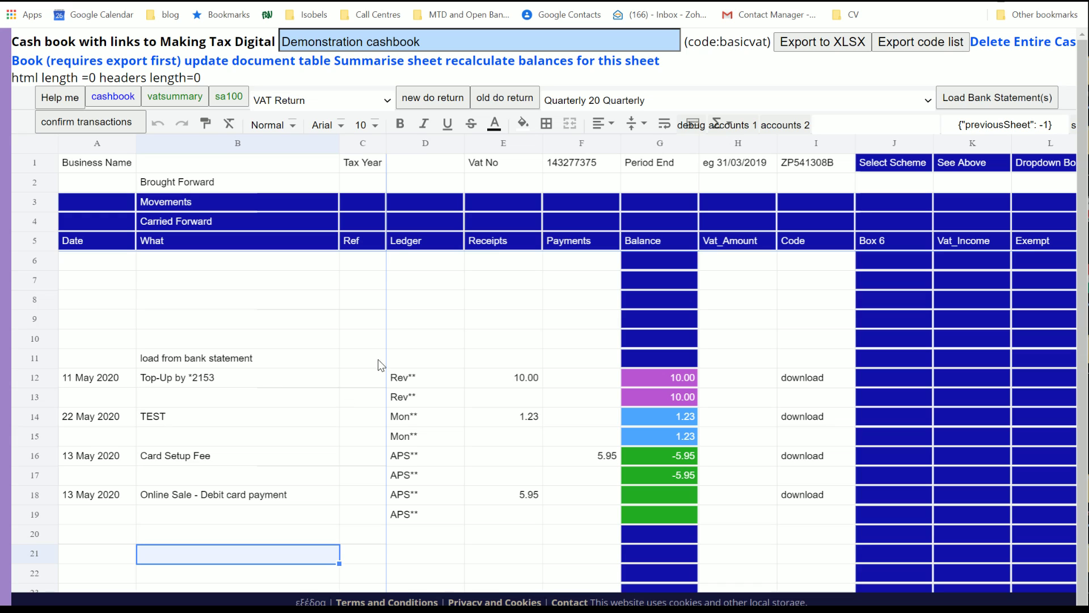
- Add the comment "This was to start up the bank account" on the row below the Top-Up transaction
left_click(164, 397)
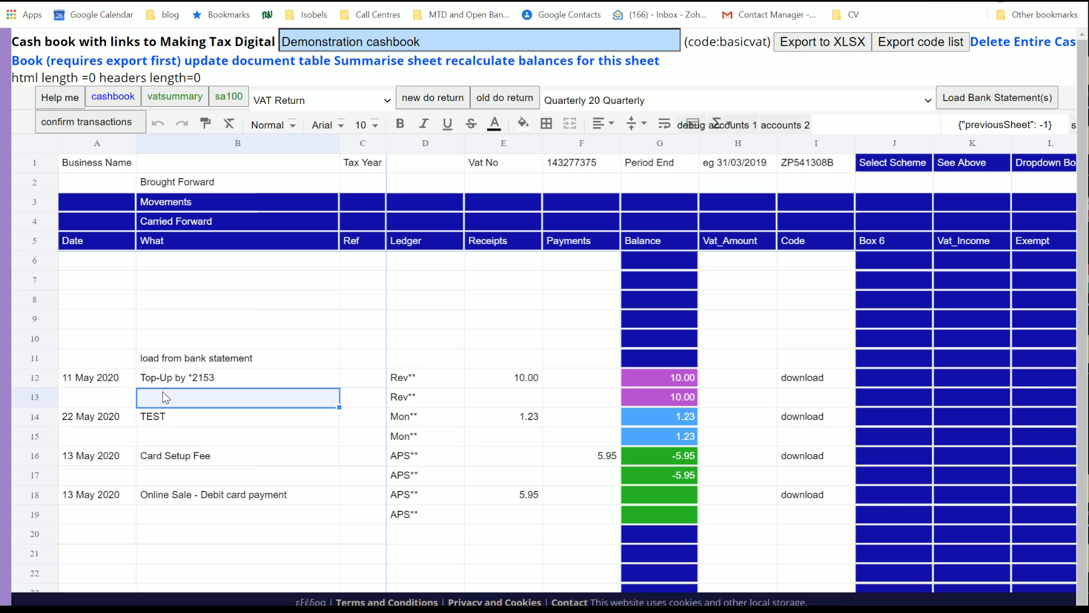
type("This was ")
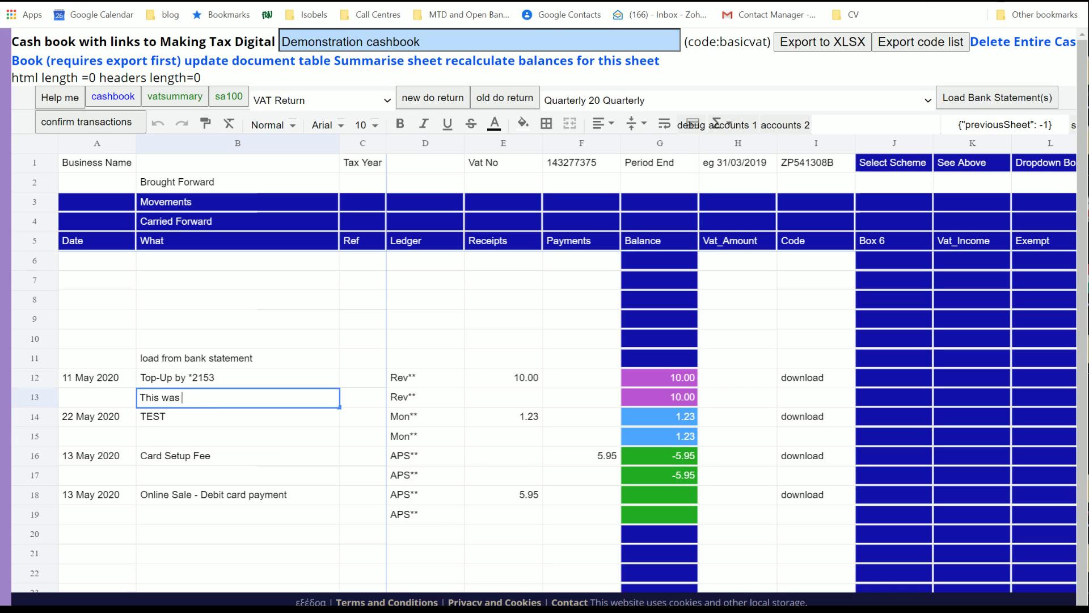
type("to start up the bank account")
key("Return")
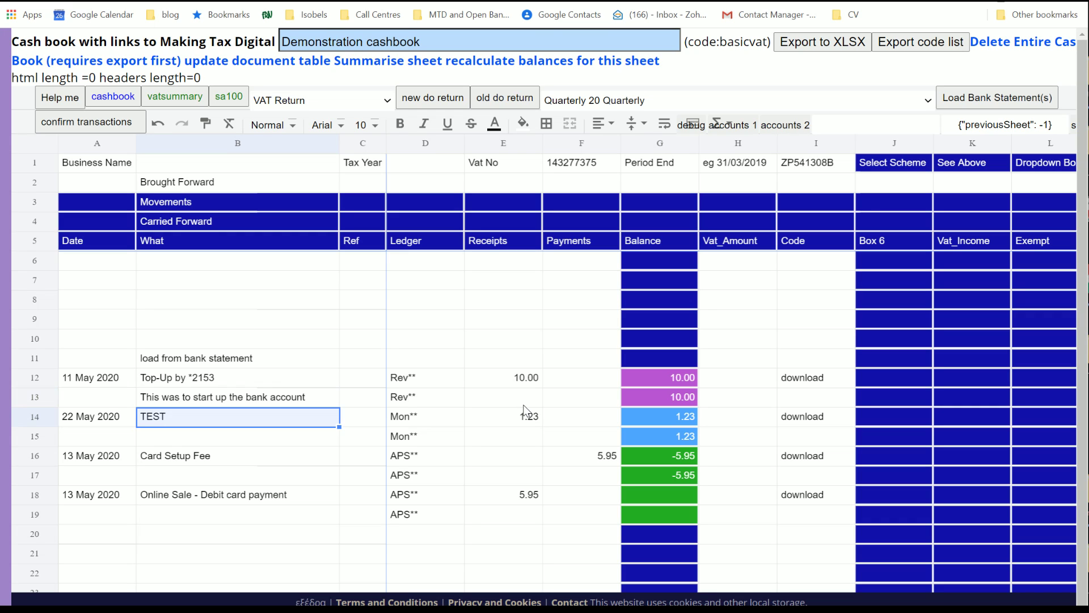
- Replace the code of the Card Setup Fee transaction with "admin"
left_click(405, 379)
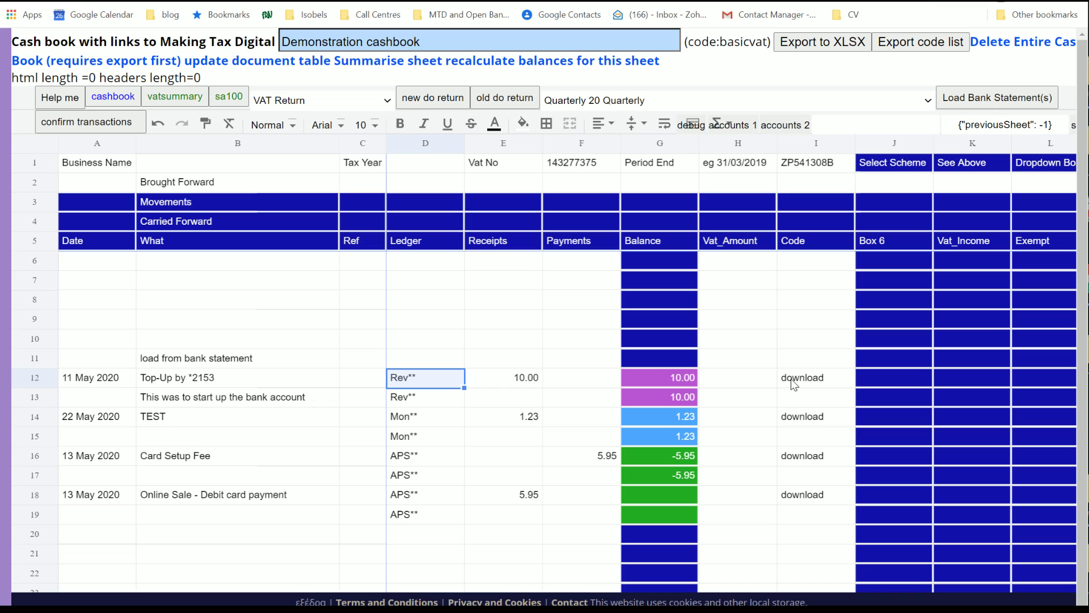
double_click(799, 456)
key("BackSpace")
key("BackSpace")
key("BackSpace")
key("BackSpace")
key("BackSpace")
key("BackSpace")
key("BackSpace")
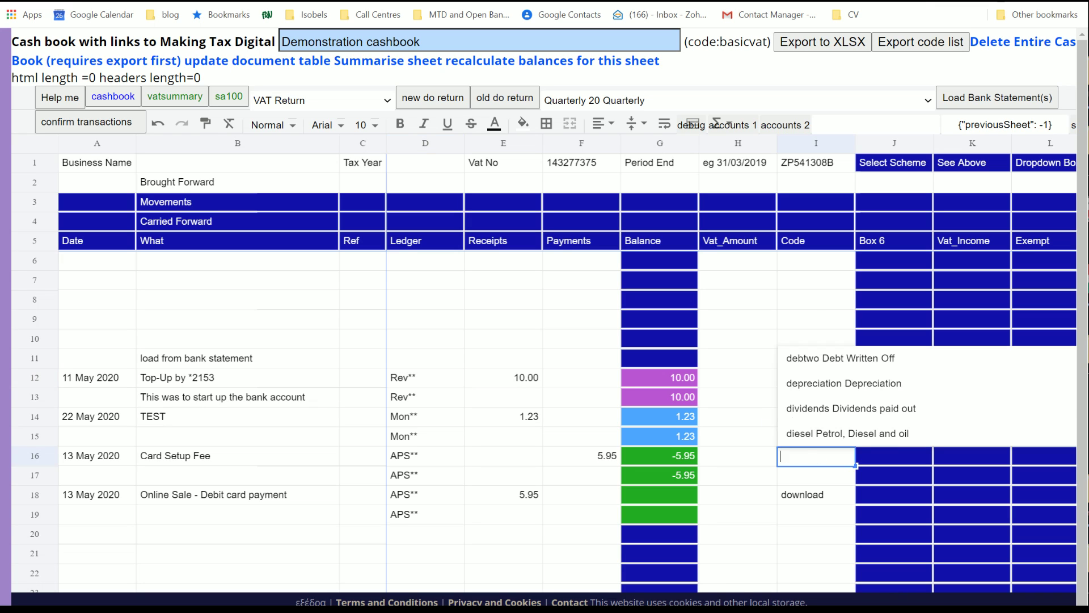
type("admin")
key("Return")
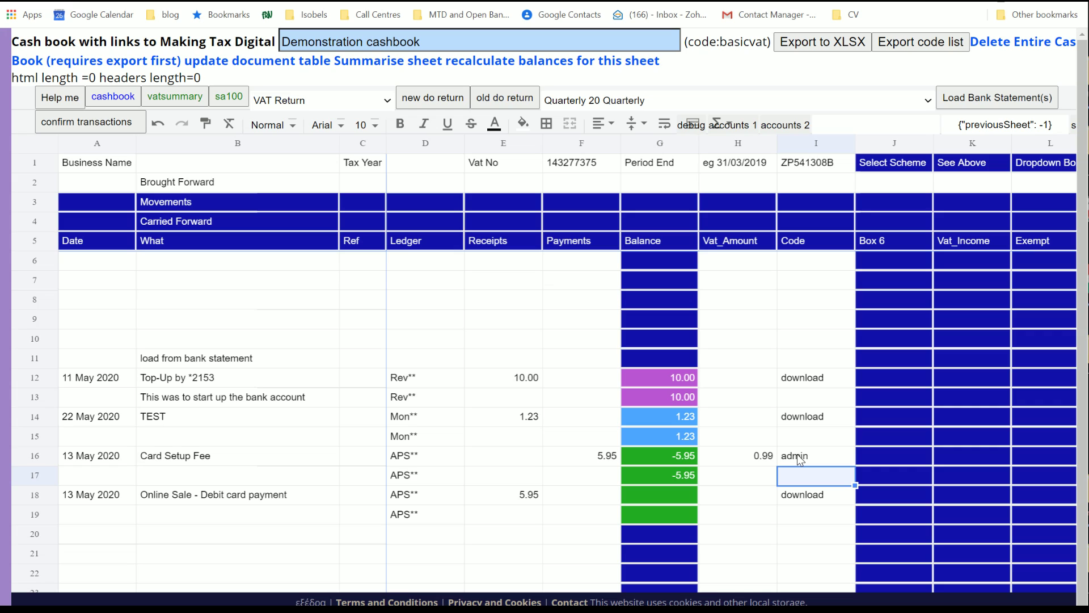
- Check the VAT box figures prepared for a new return, and leave the check without submitting
left_click(429, 99)
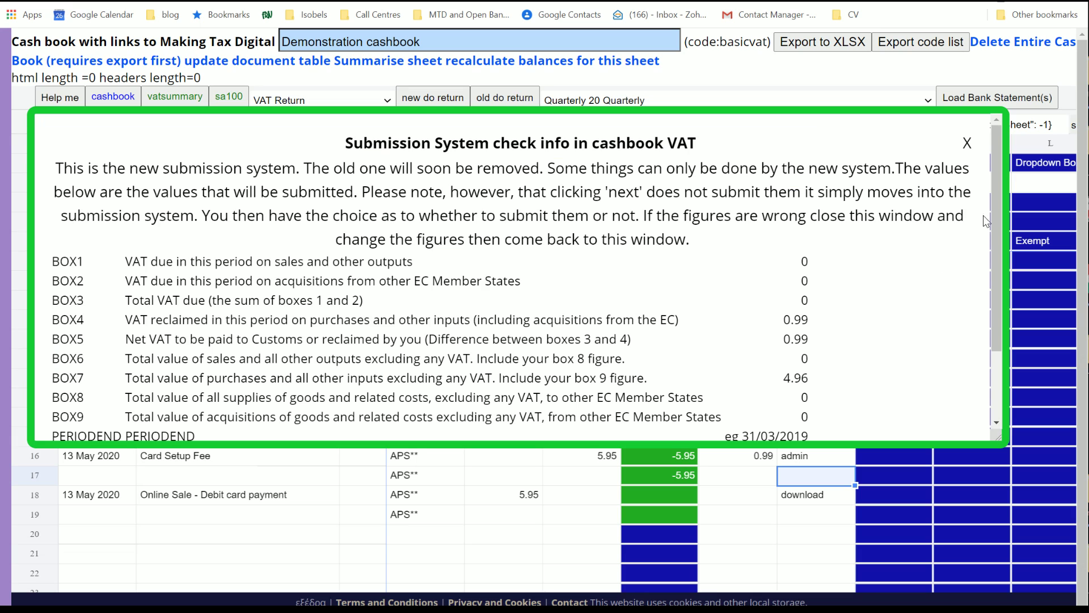
left_click(967, 143)
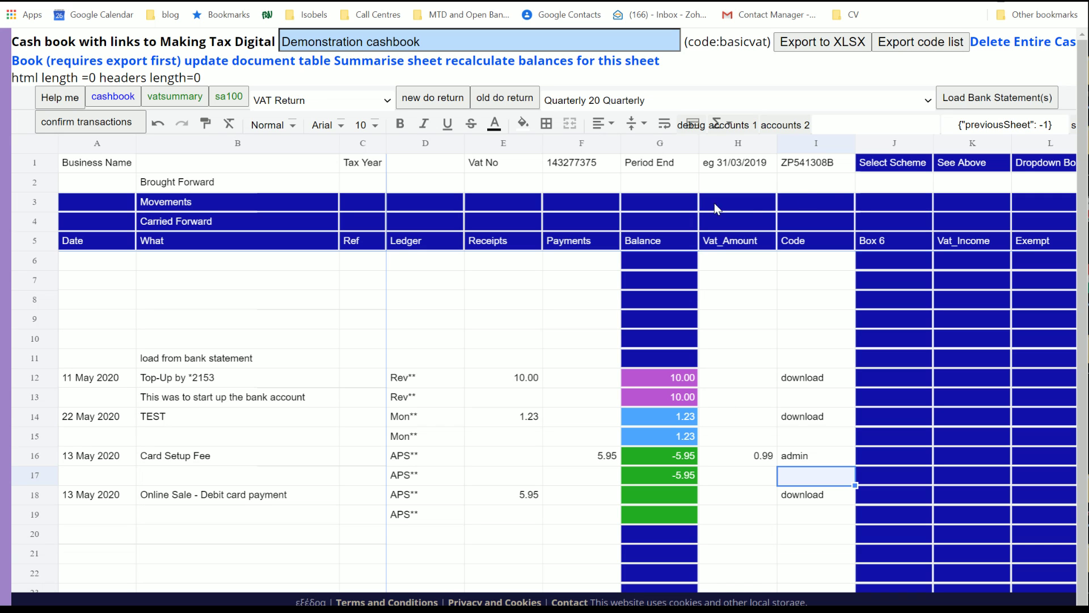
- Reopen the bank statement loader and select the Revolut Ltd, Monzo Bank Limited and APS Financial Ltd May 2020 downloads
left_click(972, 98)
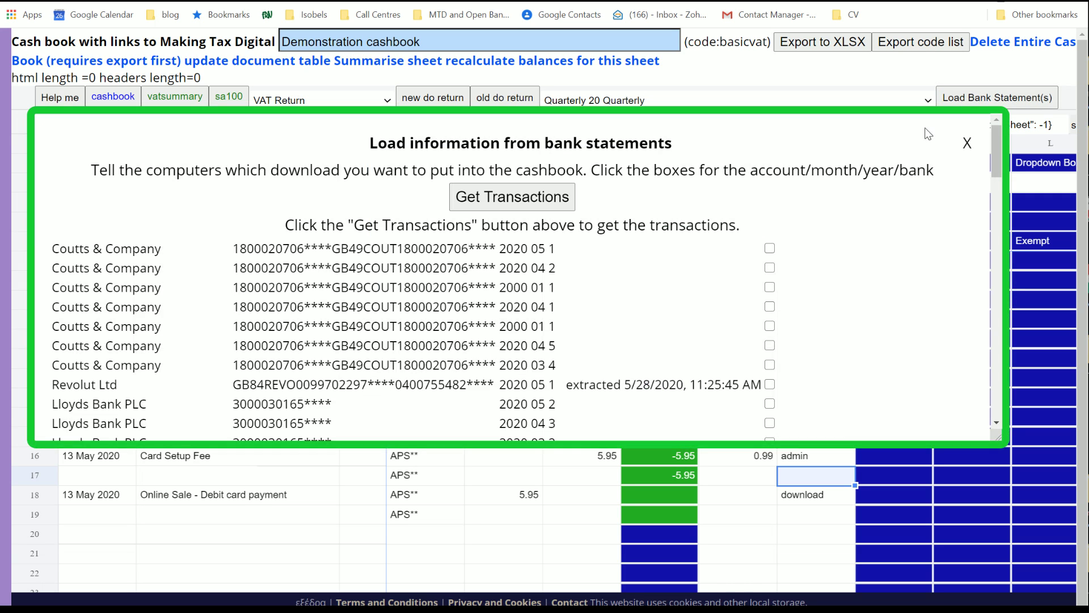
left_click_drag(993, 135, 996, 162)
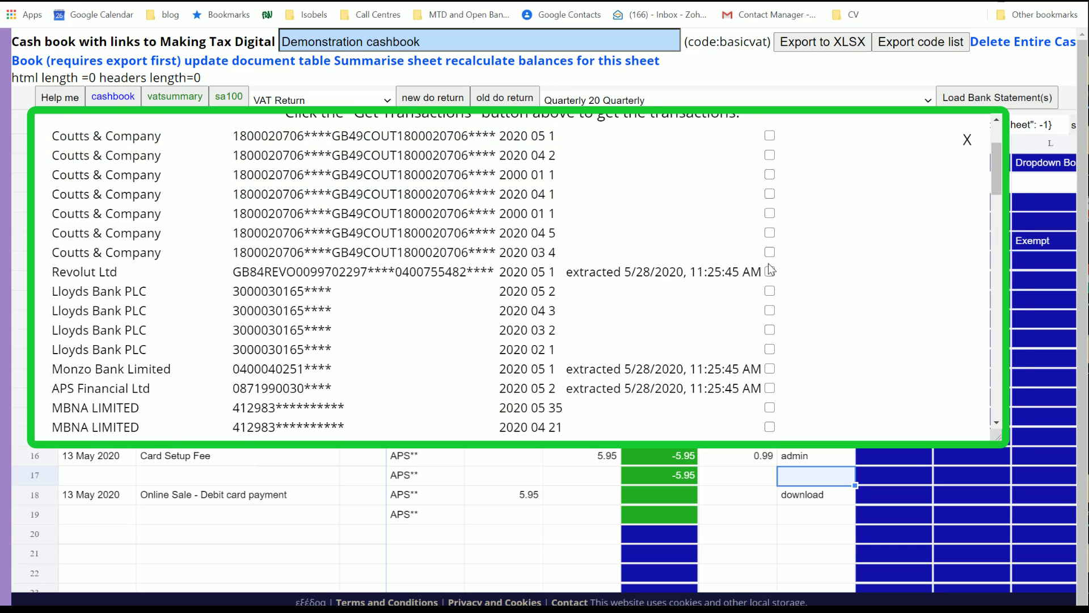
left_click(786, 272)
left_click(786, 369)
left_click(785, 389)
- Get the selected transactions and copy them to the clipboard with an extra line after each transaction
left_click_drag(1016, 167, 1008, 128)
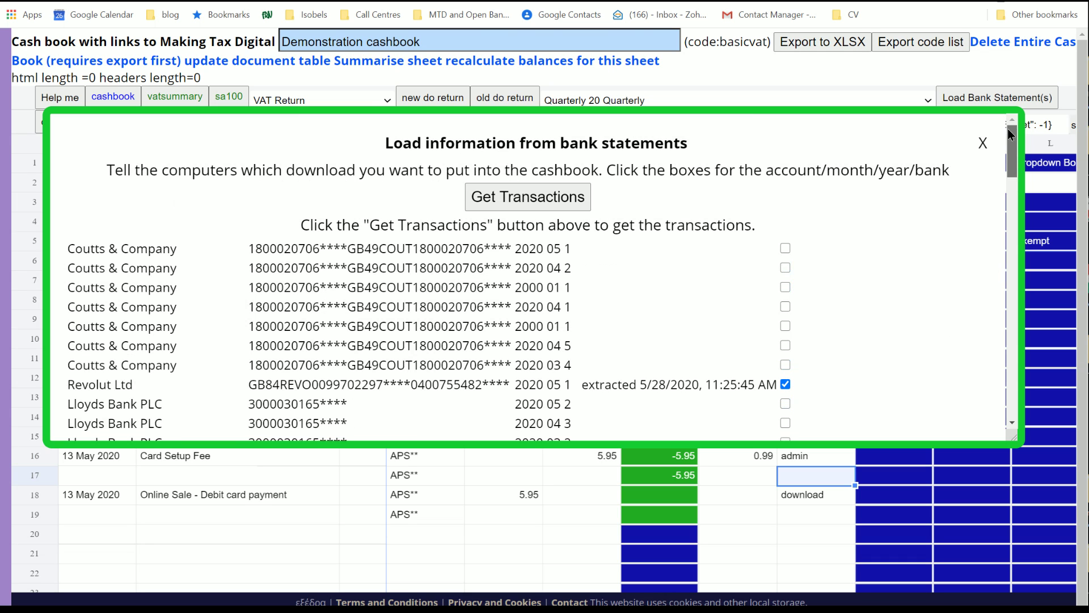
left_click(528, 198)
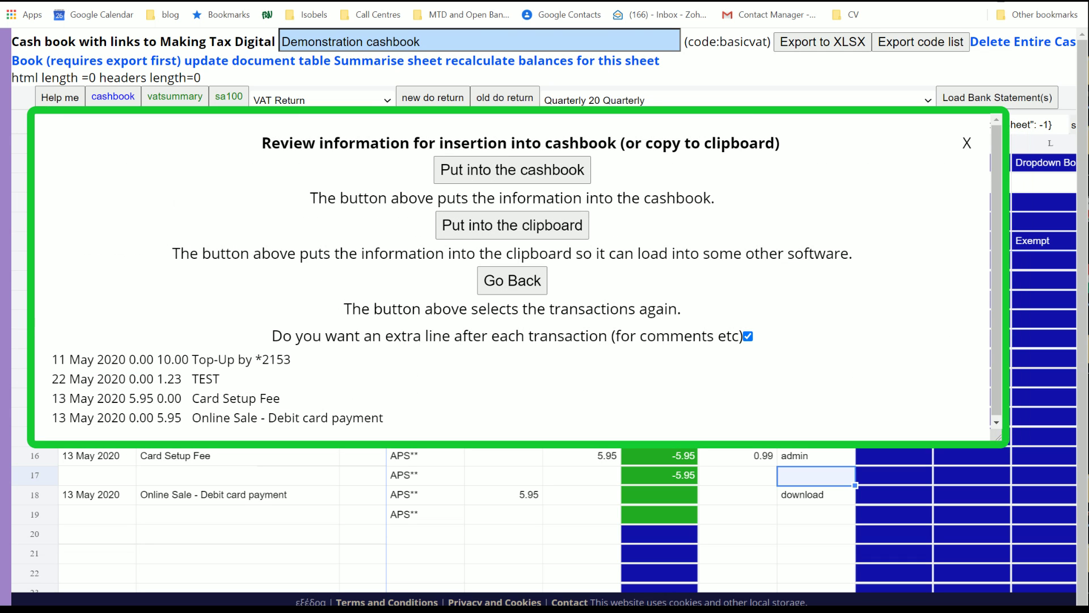
left_click(495, 230)
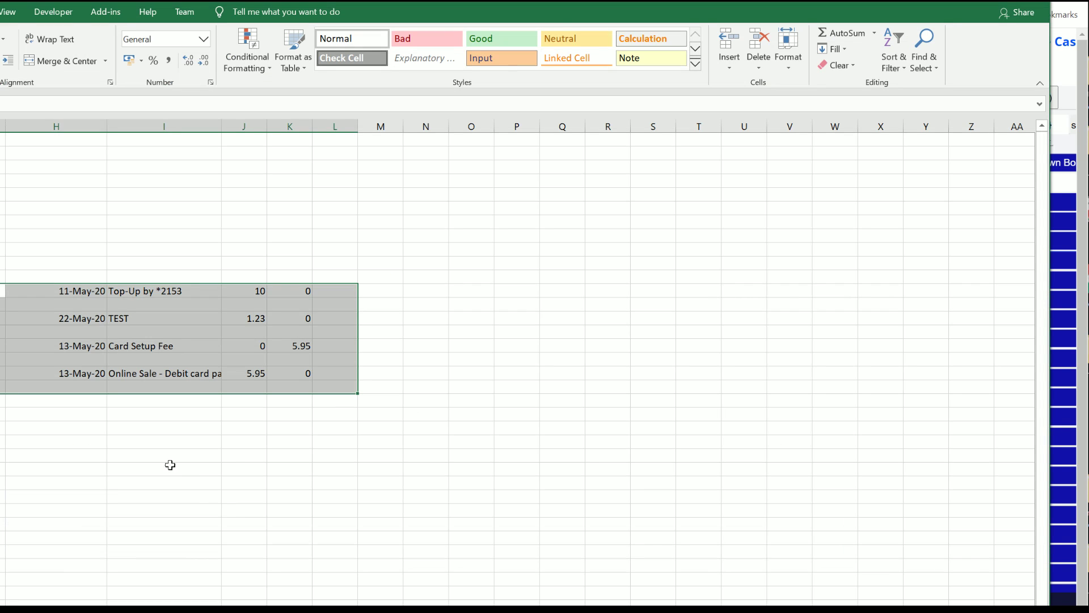
- Switch to Excel and paste the copied transactions into column G onward, a few rows below the existing transaction block
left_click(4, 468)
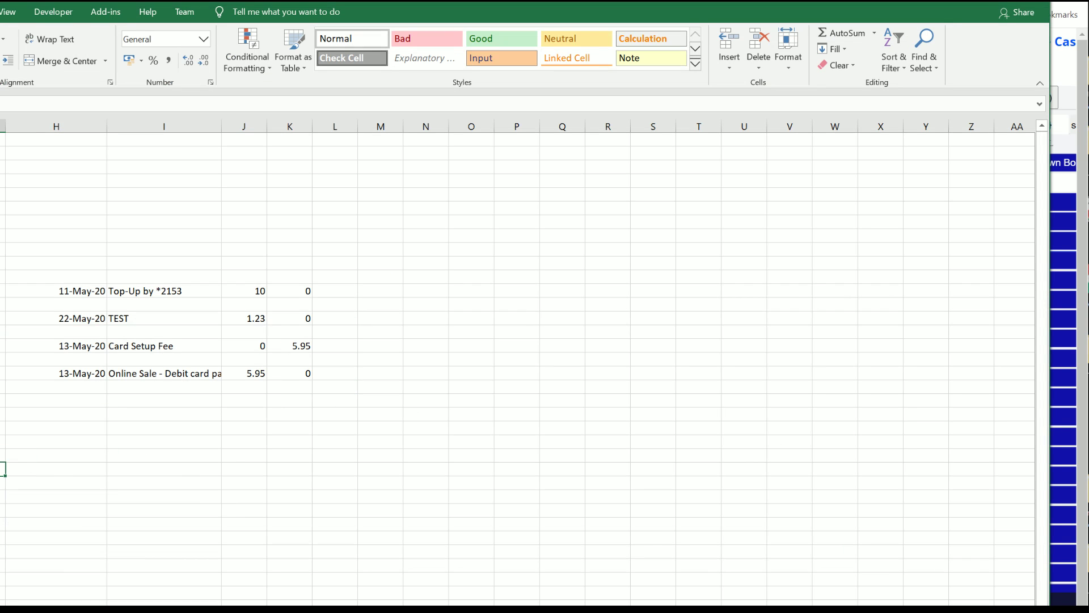
type("11-May-20\tTop-Up by *2153\t10\t0 22-May-20\tTEST\t1.23\t0 13-May-20\tCard Setup Fee\t0\t5.95 13-May-20\tOnline Sale - Debit card pa\t5.95\t0")
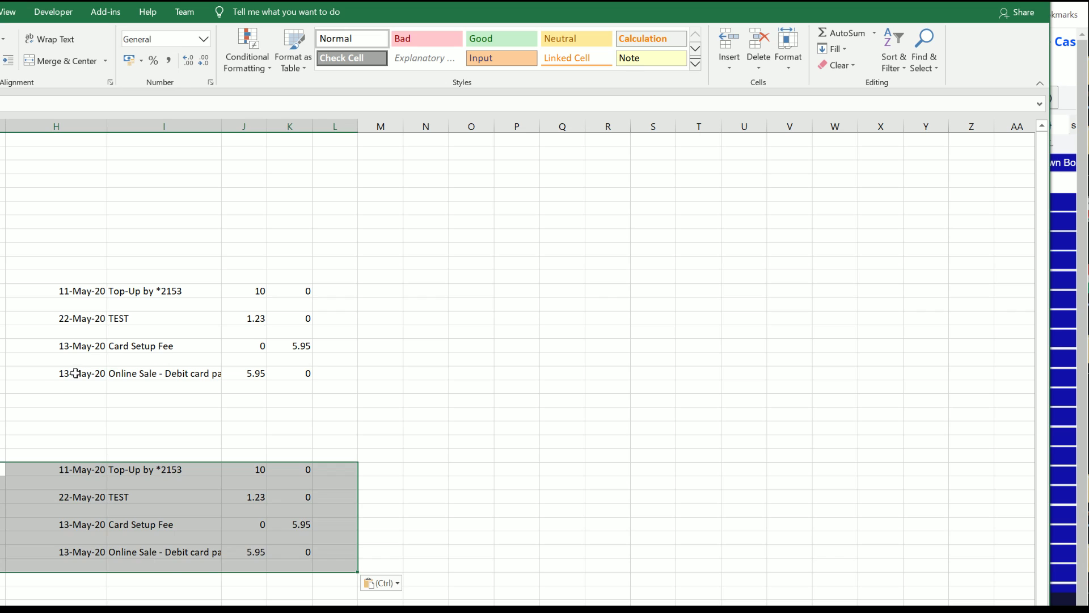
left_click(25, 408)
left_click(5, 217)
left_click(3, 194)
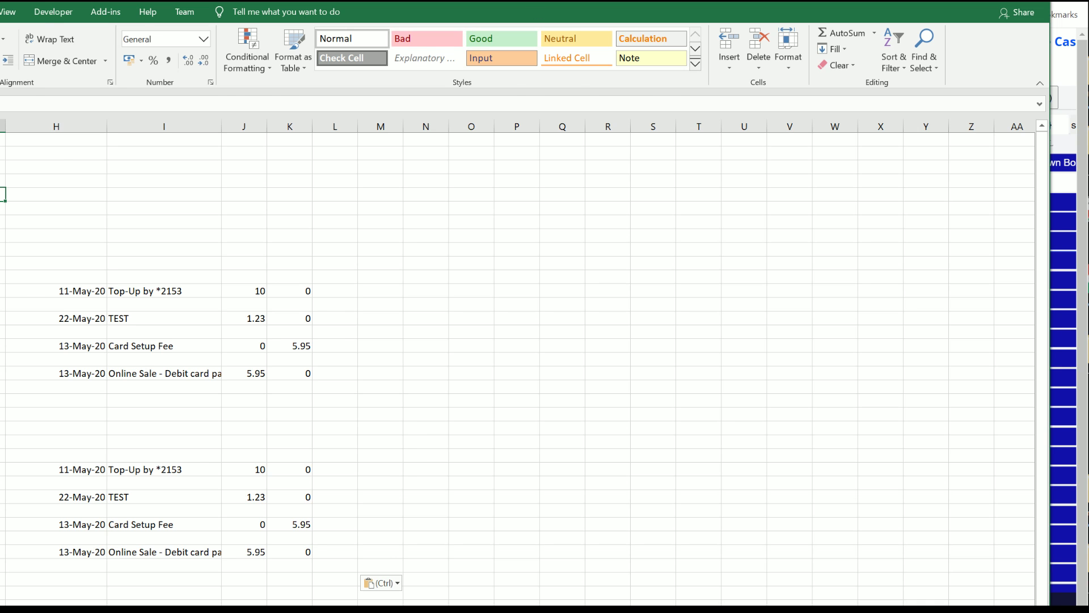
- Return to the cashbook and add the Monzo Bank Limited and APS Financial Ltd May 2020 downloads to the statement selection
key("alt+Tab")
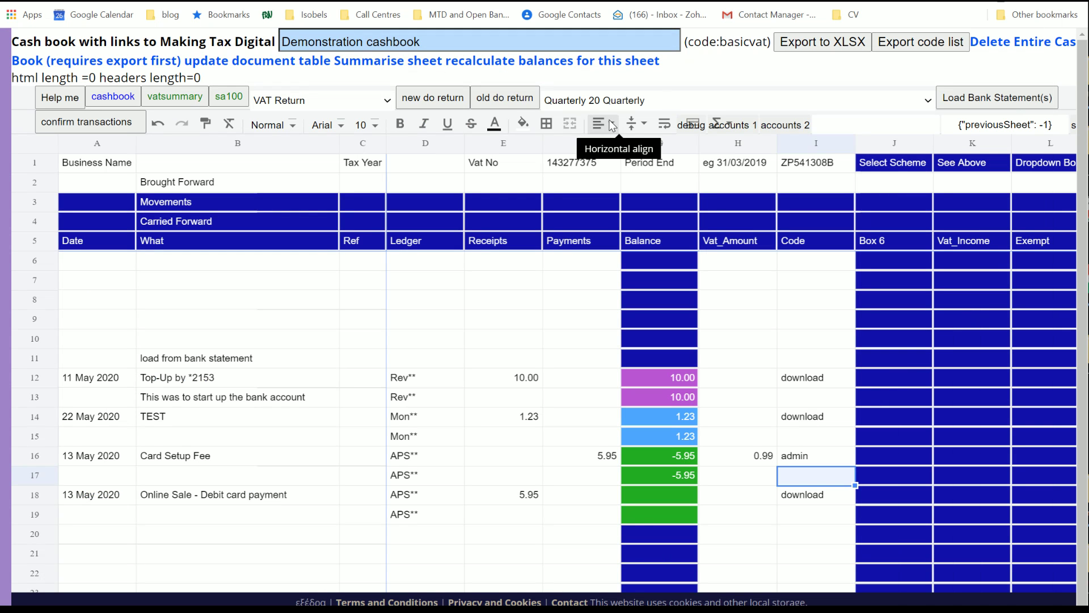
left_click(969, 97)
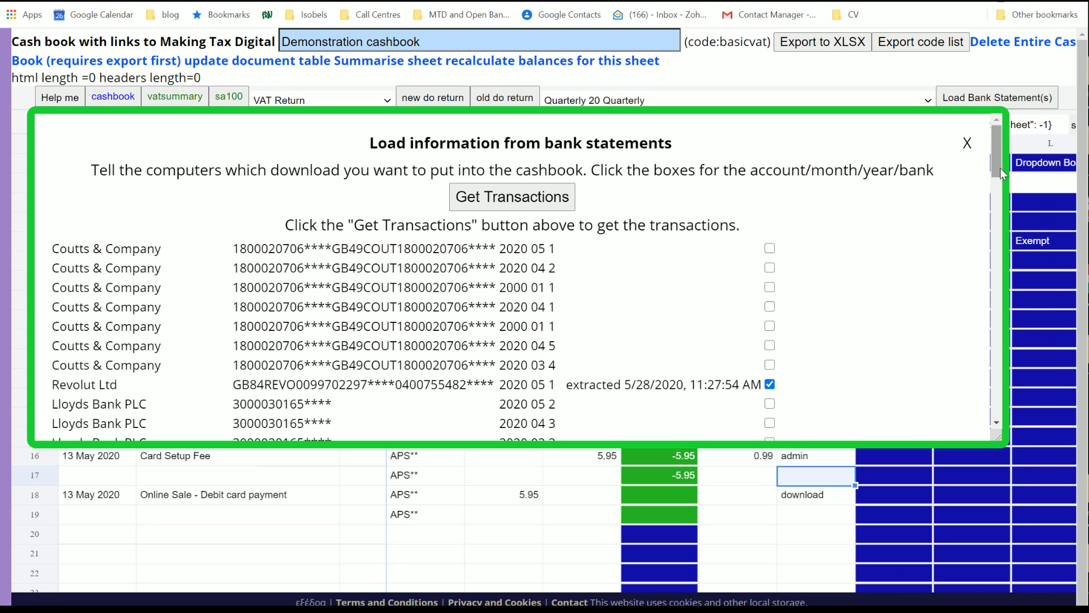
left_click_drag(998, 163, 996, 212)
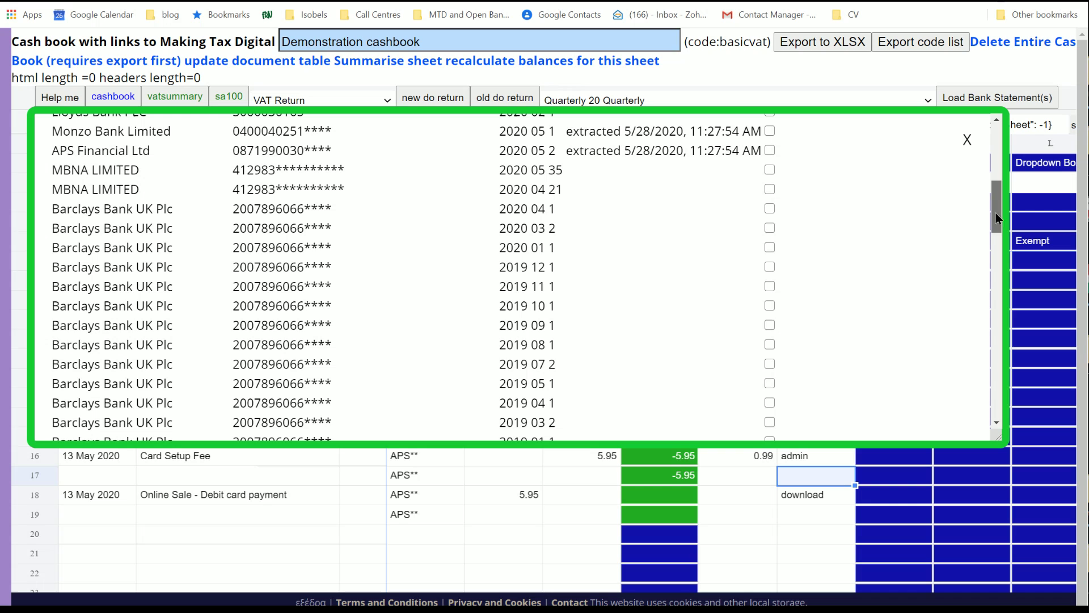
left_click(769, 131)
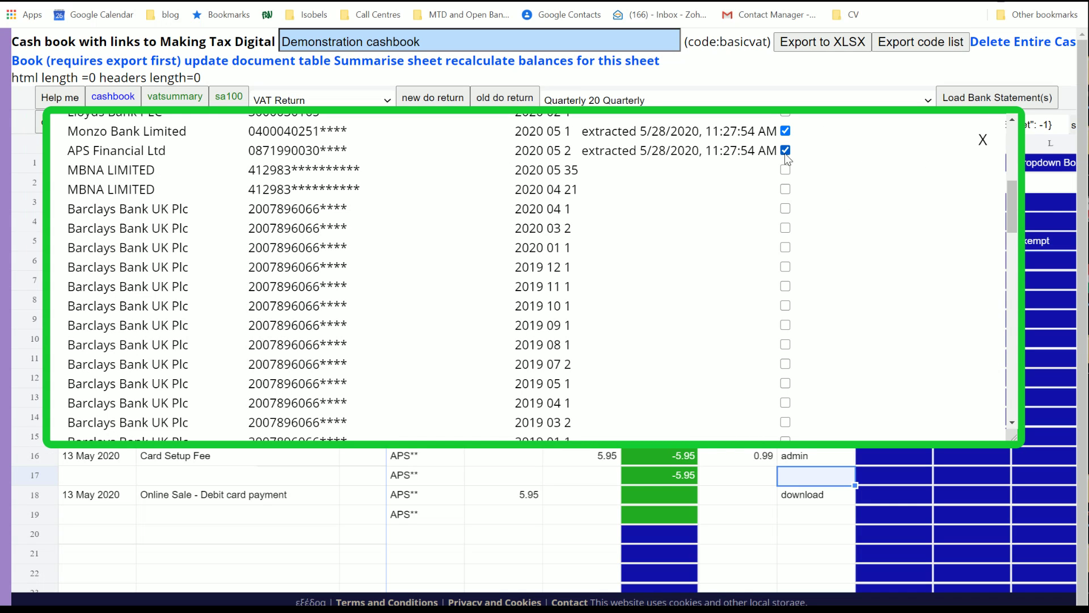
scroll(1015, 205, "up", 5)
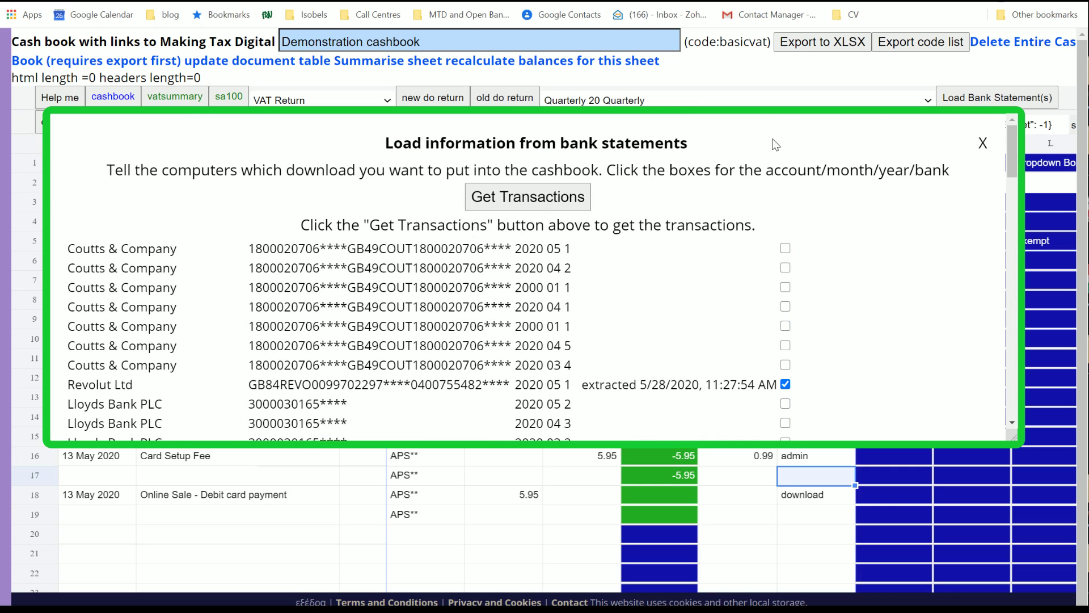
- Get the transactions, turn off the extra line after each transaction, and copy them to the clipboard
left_click(511, 198)
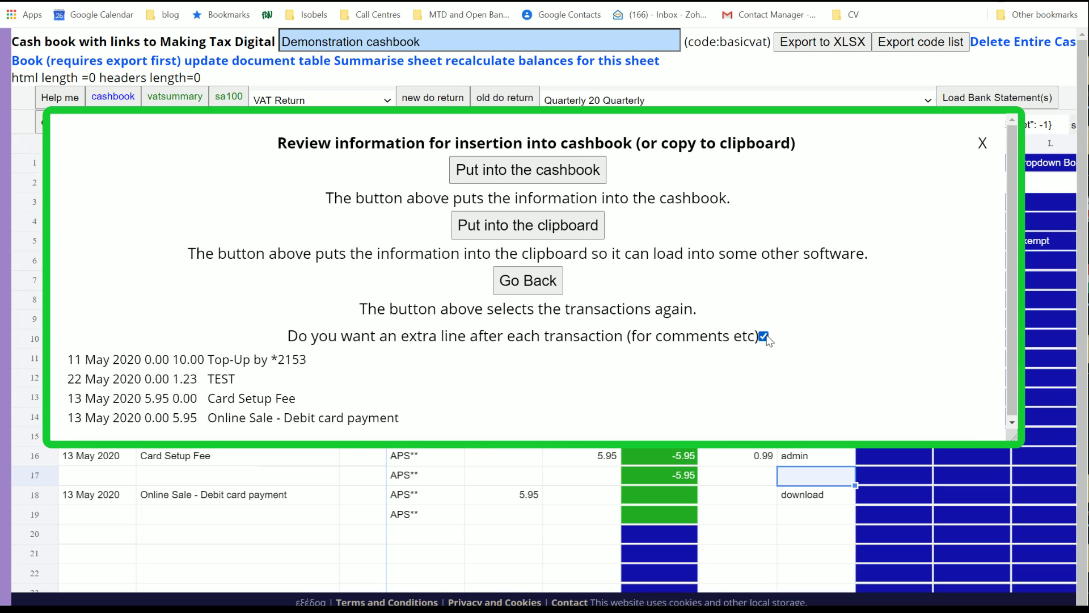
left_click(779, 337)
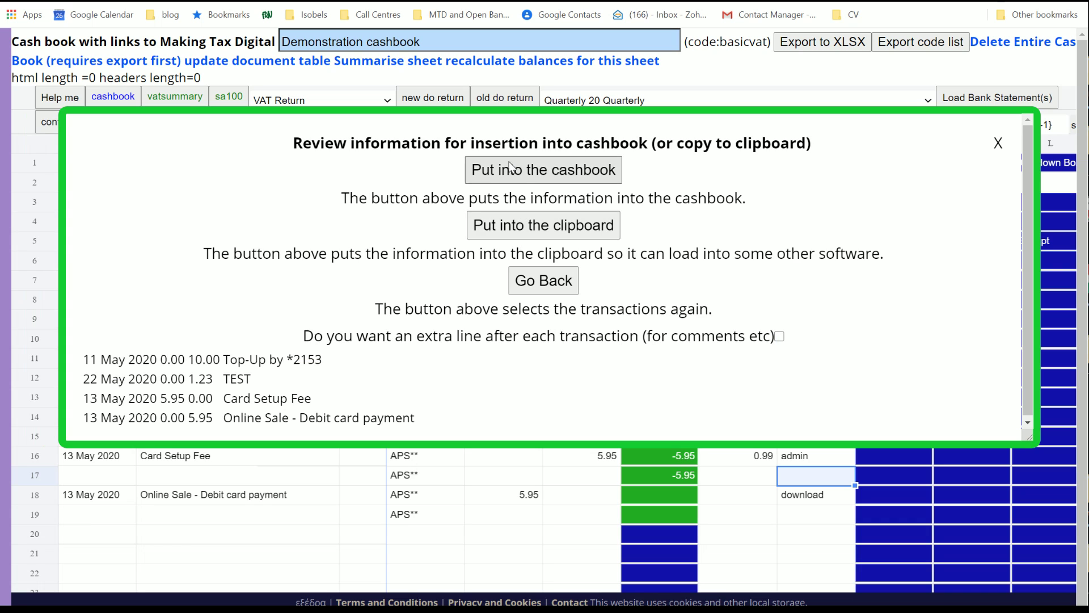
left_click(519, 231)
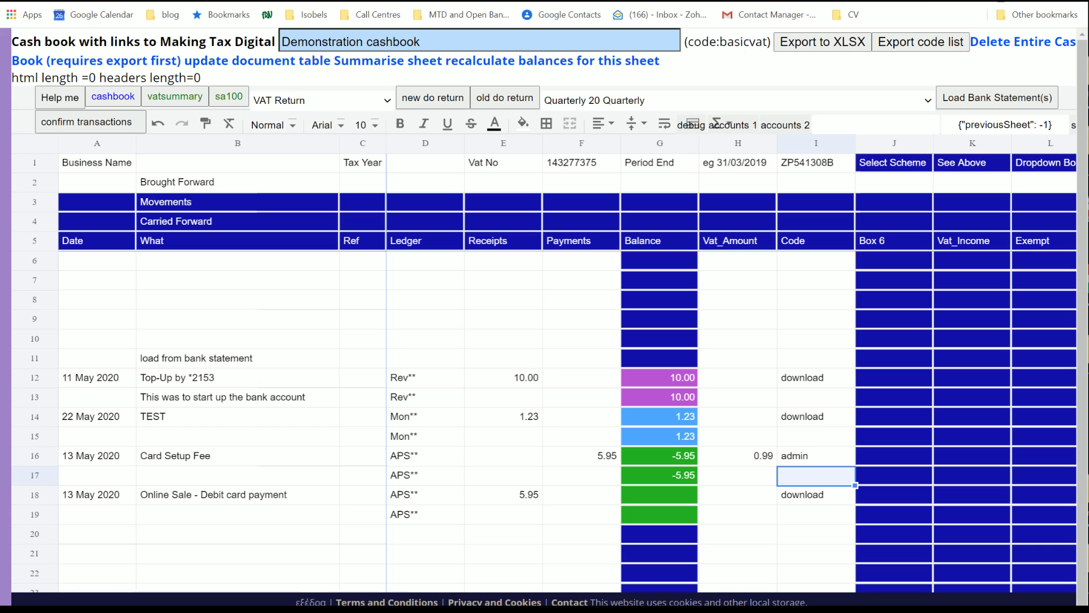
- Switch to Excel and paste the transactions without extra lines between the two existing transaction blocks
key("alt+Tab")
left_click(3, 400)
type("11-May-20\tTop-Up by *2153\t10\t0 22-May-20\tTEST\t1.23\t0 13-May-20\tCard Setup Fee\t0\t5.95 13-May-20\tOnline Sale - Debit card pa\t5.95\t0")
key("Down")
key("Down")
key("Down")
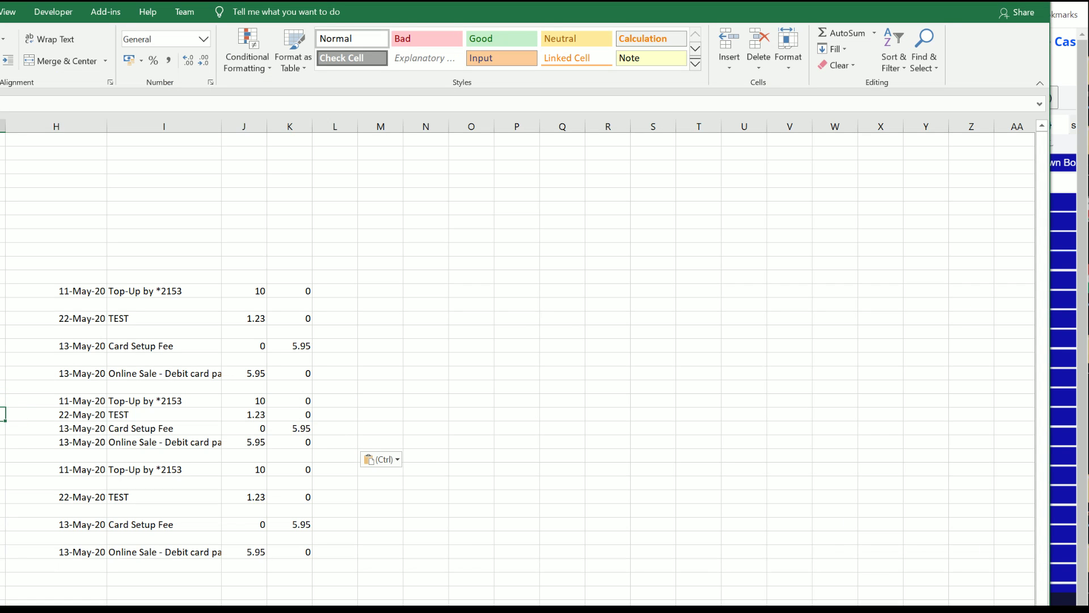